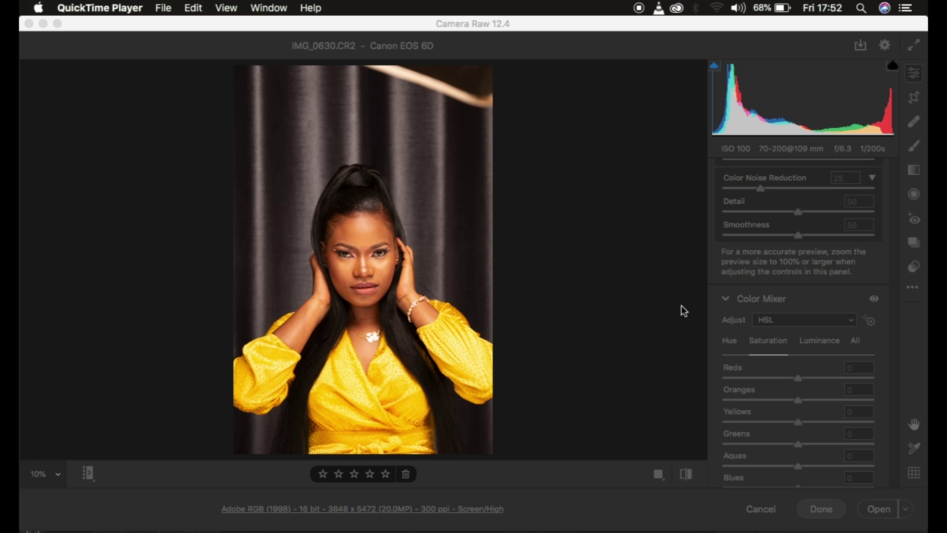
Focus the Camera Raw window and open its Workflow preferences.
left_click(468, 22)
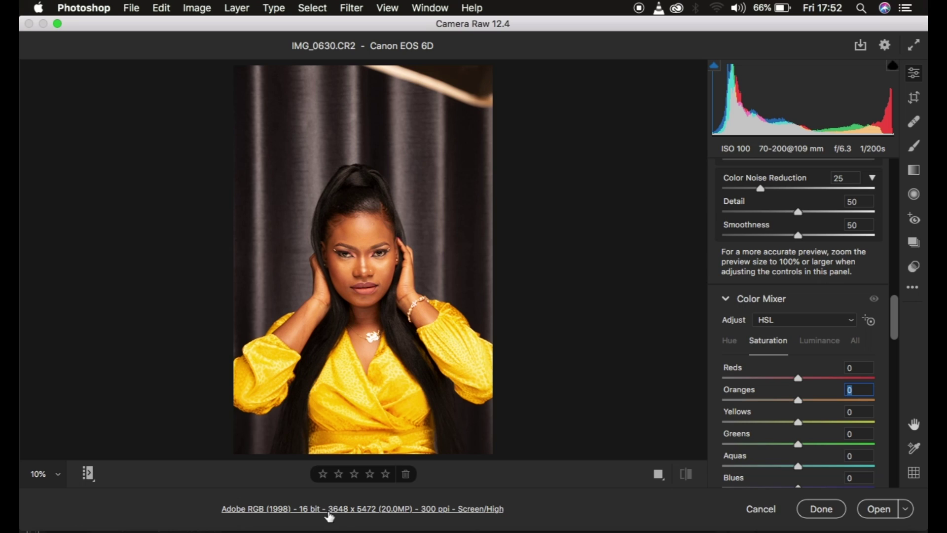
left_click(366, 510)
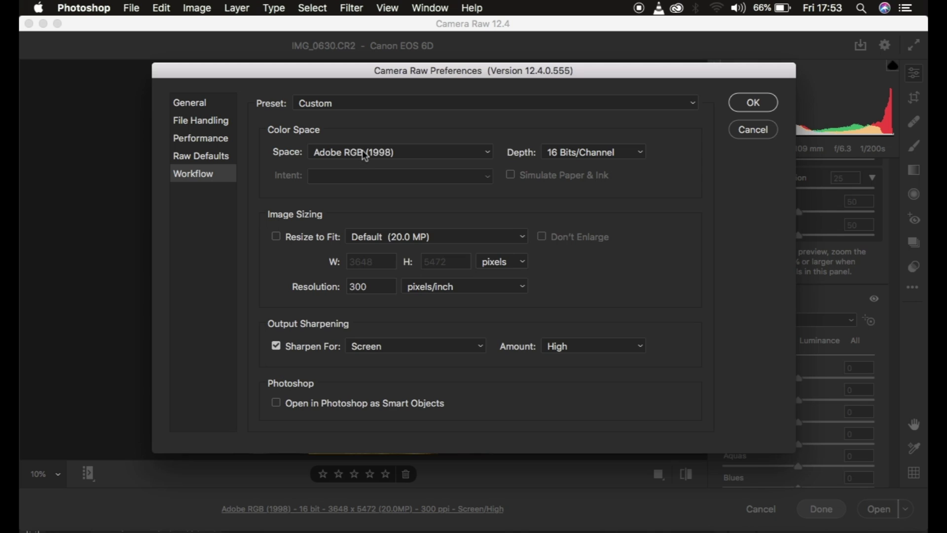
Keep Adobe RGB (1998), 16 Bits/Channel and High sharpening for Screen, and confirm with OK.
left_click(364, 154)
left_click(362, 150)
left_click(579, 150)
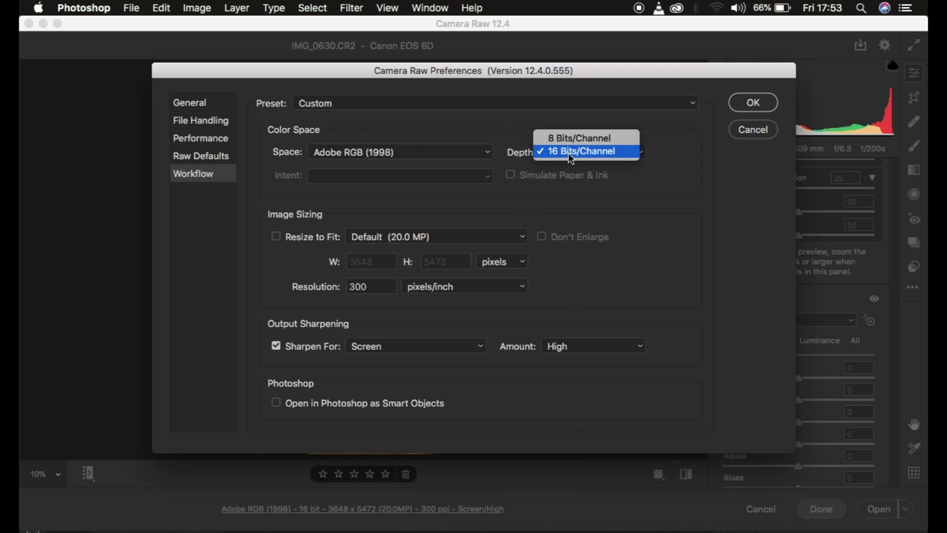
left_click(569, 157)
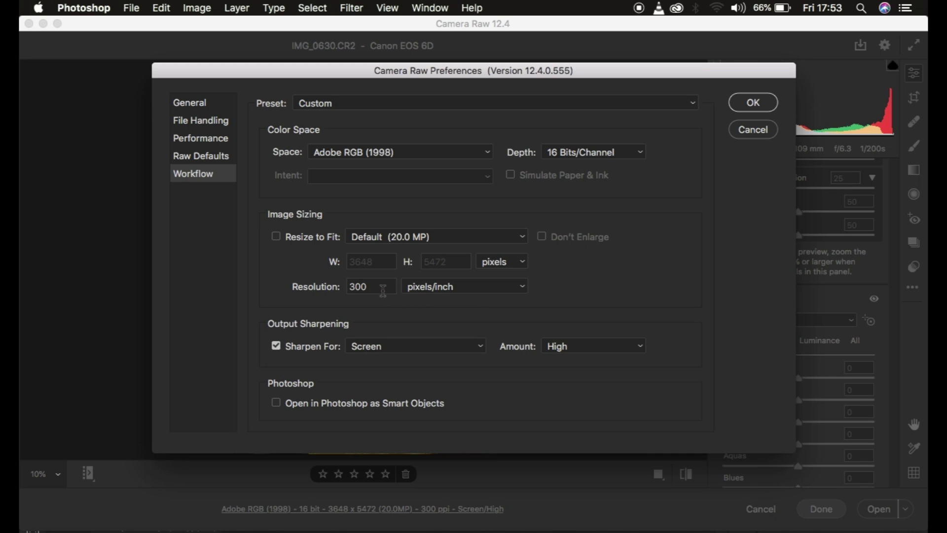
left_click(379, 347)
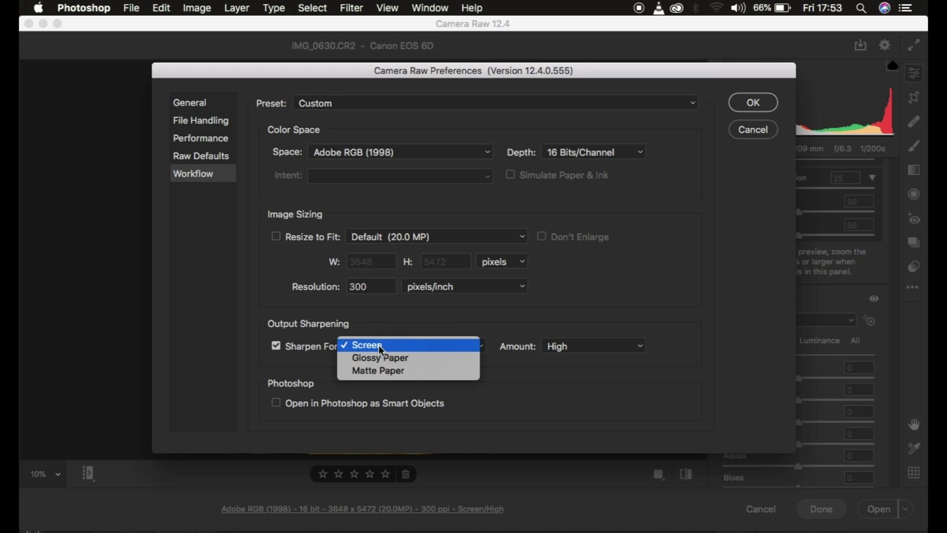
left_click(378, 346)
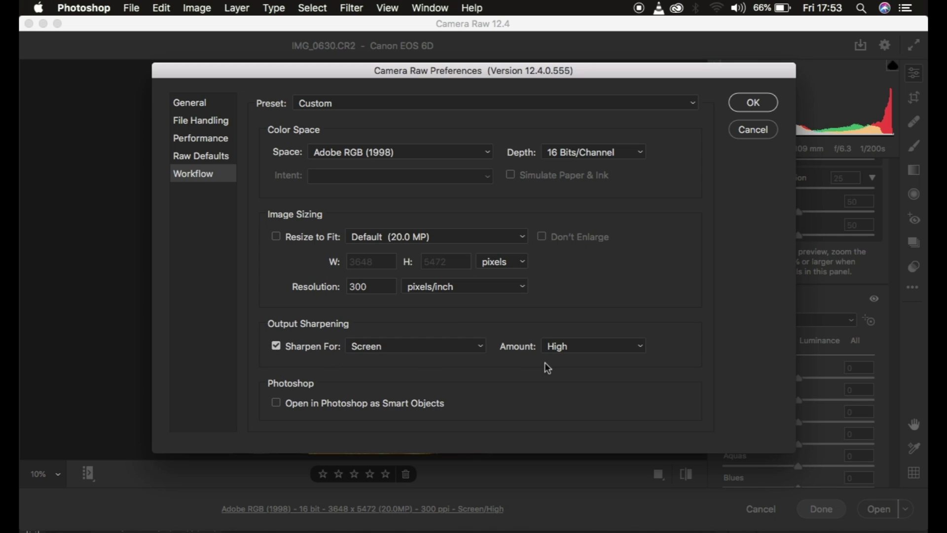
left_click(575, 350)
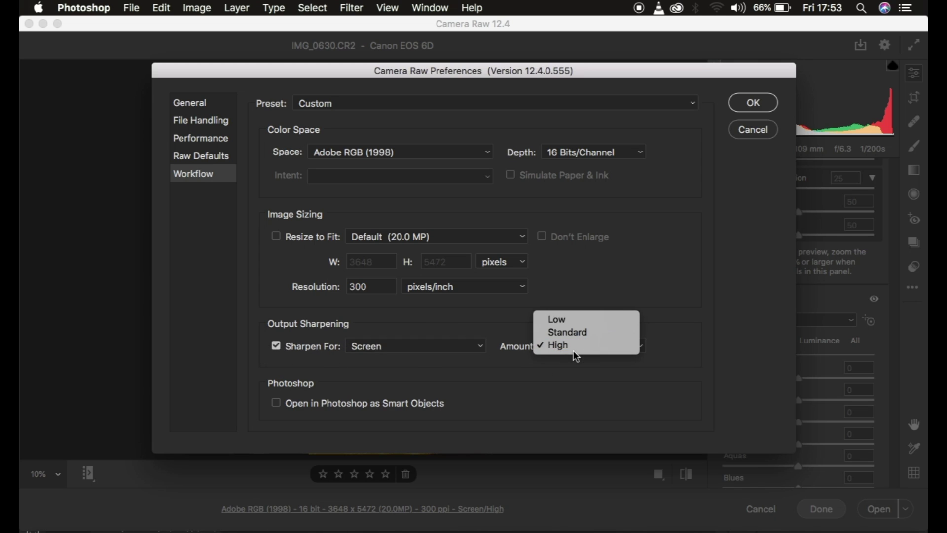
left_click(691, 311)
left_click(754, 102)
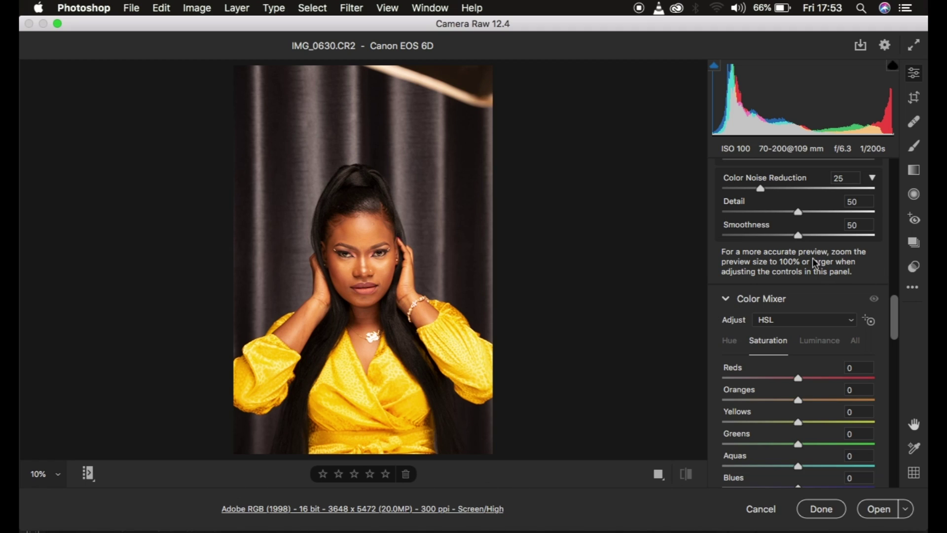
Scroll the Edit panel back to the top to show the Basic tone sliders.
scroll(815, 264, "up", 10)
scroll(813, 259, "up", 10)
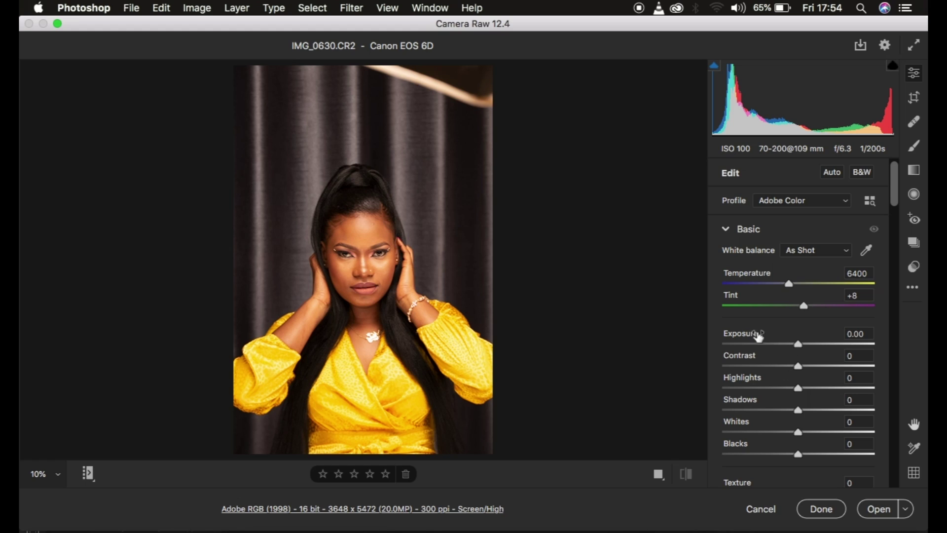
scroll(803, 365, "down", 3)
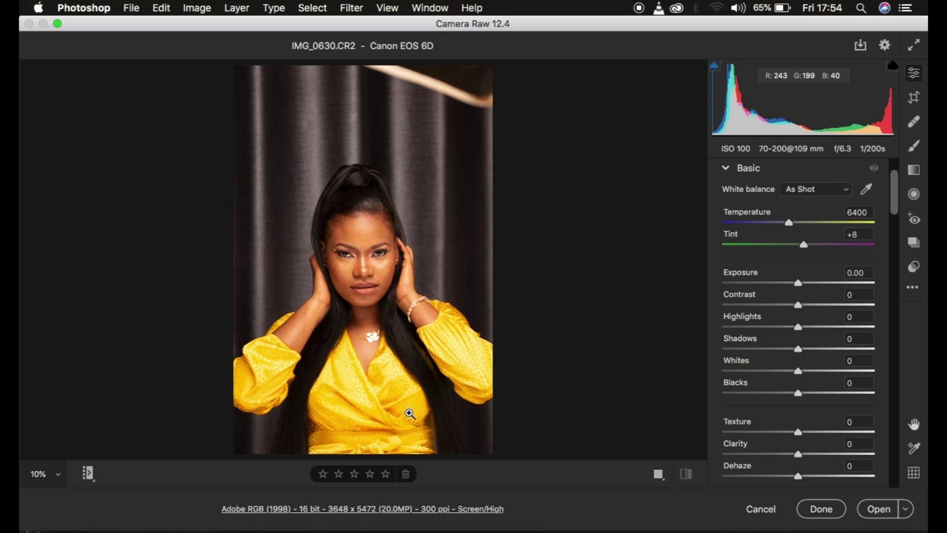
Pull Highlights to -100, Whites to -64 and Blacks to -16, roughly raising Contrast.
left_click_drag(797, 327, 665, 337)
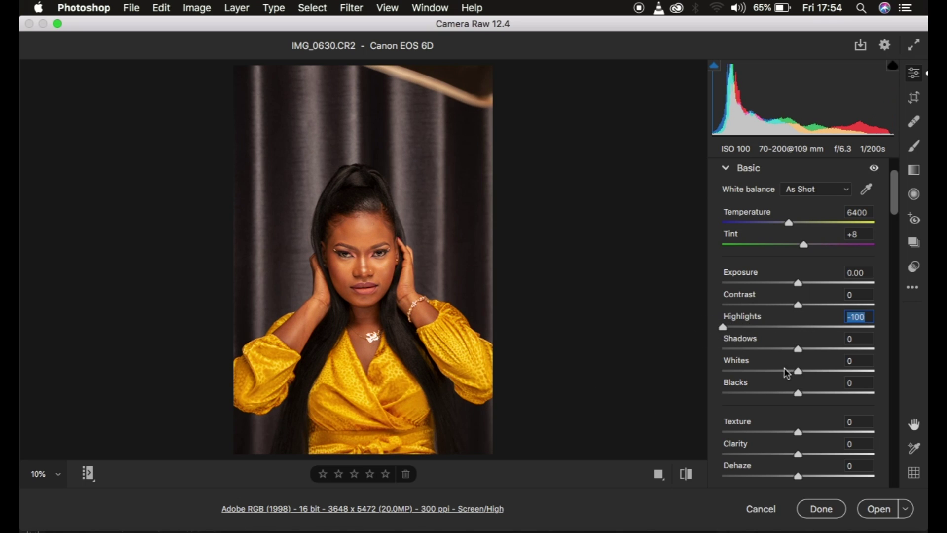
left_click_drag(797, 371, 749, 370)
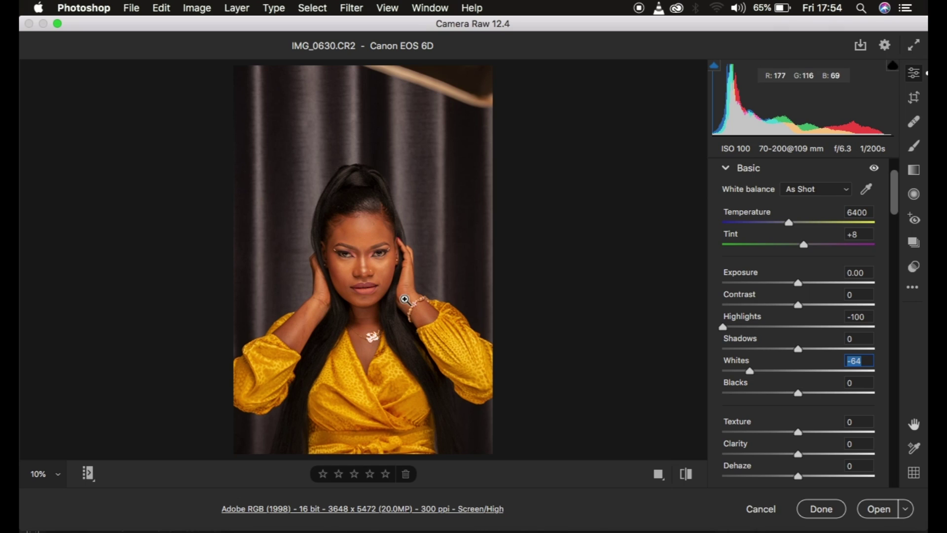
left_click_drag(800, 308, 805, 308)
left_click_drag(797, 395, 786, 395)
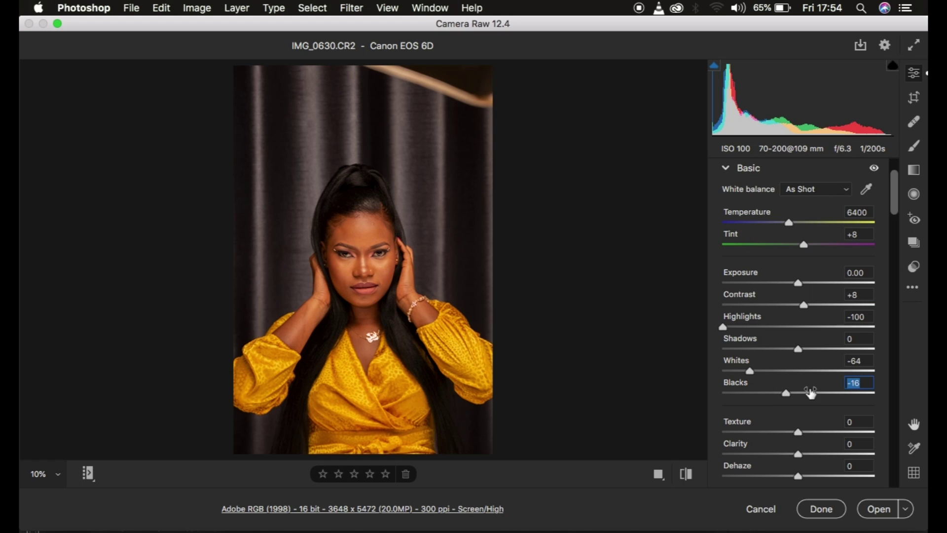
Fine-tune Contrast to +10 and add Clarity of +5.
left_click(804, 305)
left_click_drag(803, 306, 806, 307)
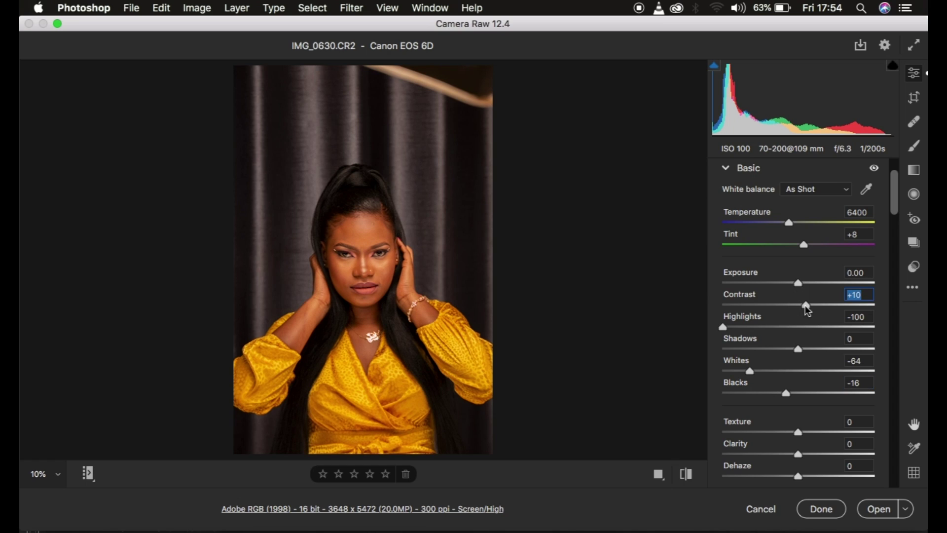
left_click(799, 458)
left_click_drag(799, 459, 802, 460)
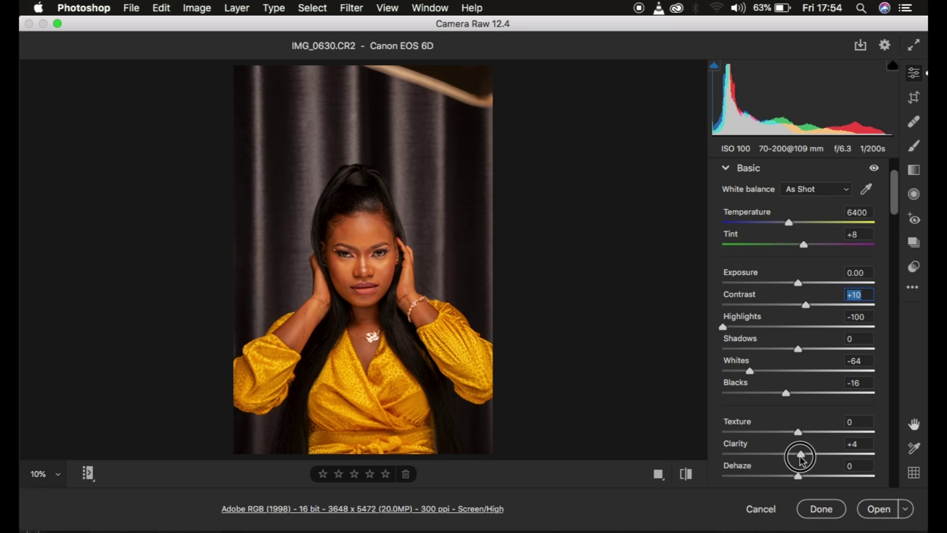
left_click_drag(801, 459, 801, 458)
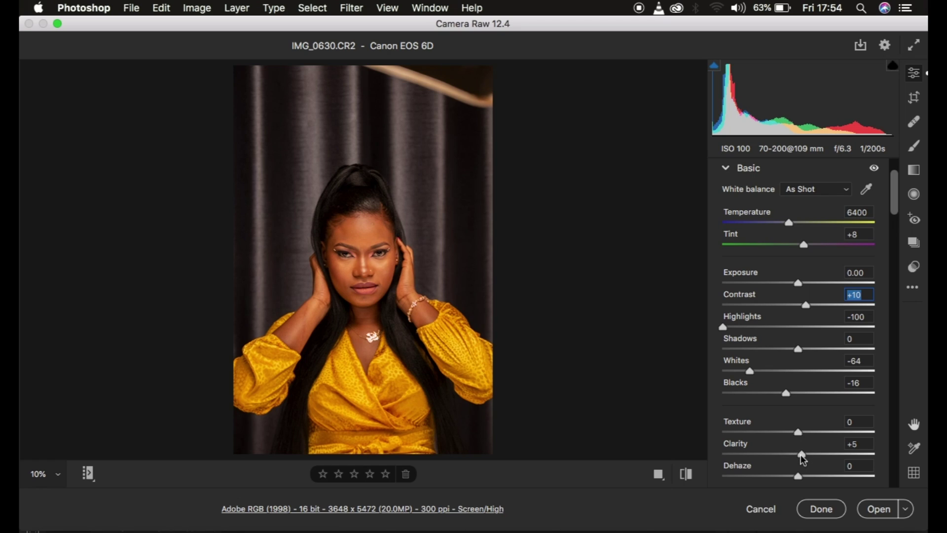
Set Vibrance to +4 and Saturation to -4, and scroll down to the Color Mixer.
scroll(791, 430, "down", 5)
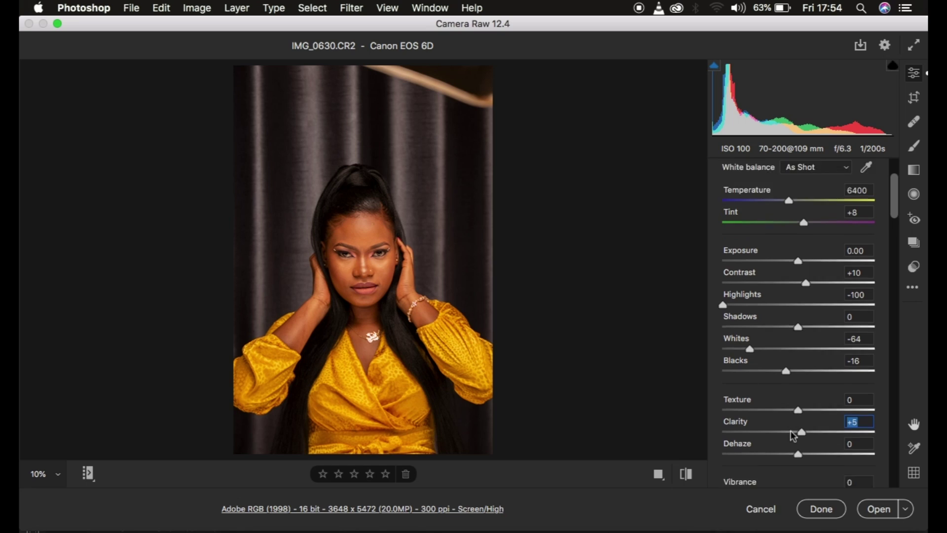
scroll(791, 430, "down", 1)
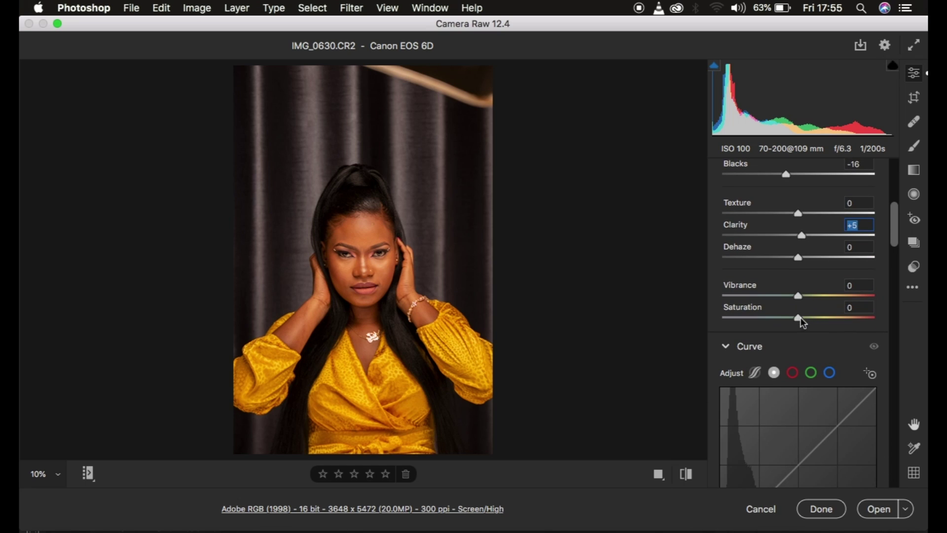
left_click_drag(798, 296, 795, 318)
scroll(791, 390, "down", 5)
scroll(791, 390, "down", 10)
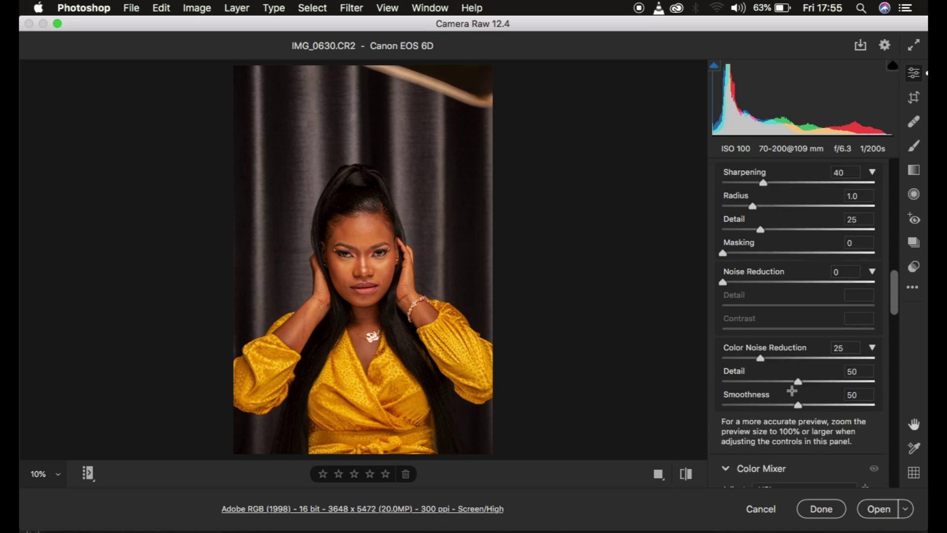
scroll(792, 390, "down", 12)
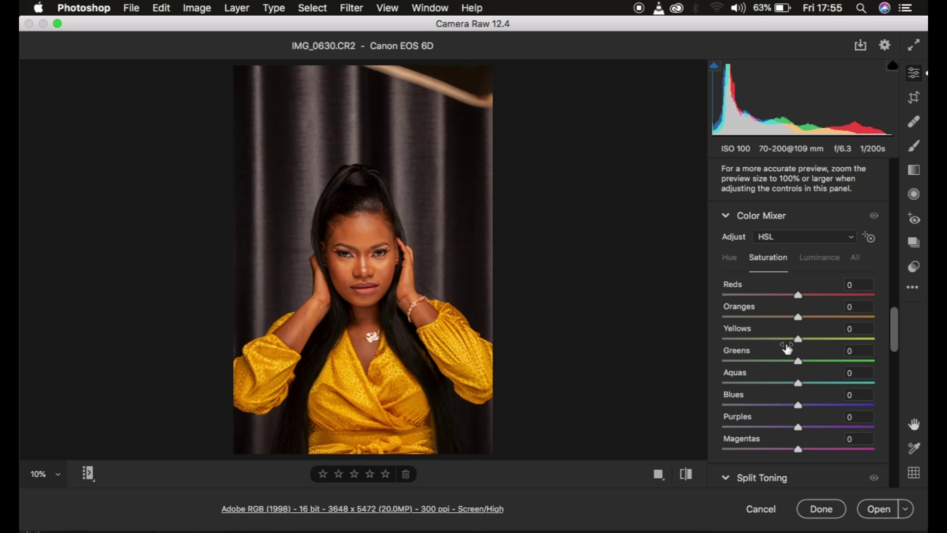
On the Hue sliders, test Yellows toward orange, then push Yellows hue to +100.
left_click(728, 257)
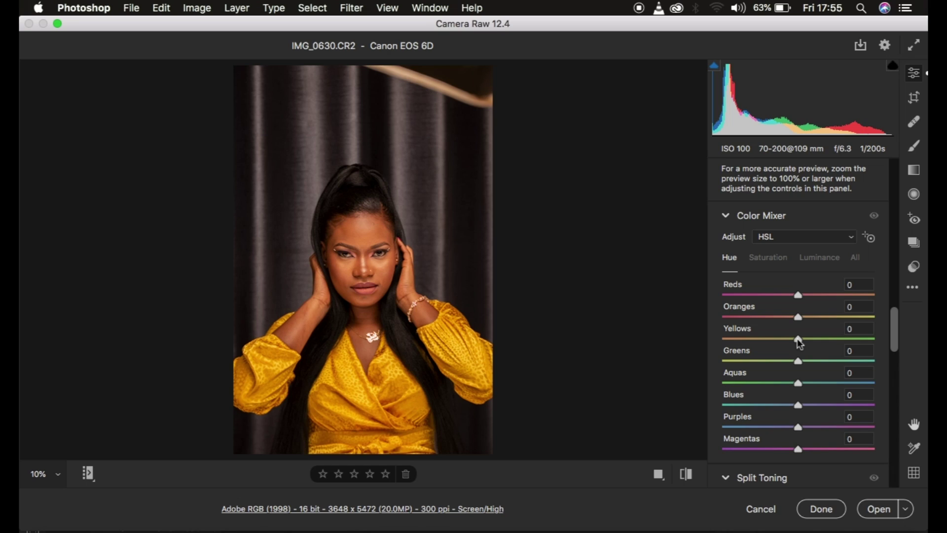
left_click_drag(799, 342, 726, 342)
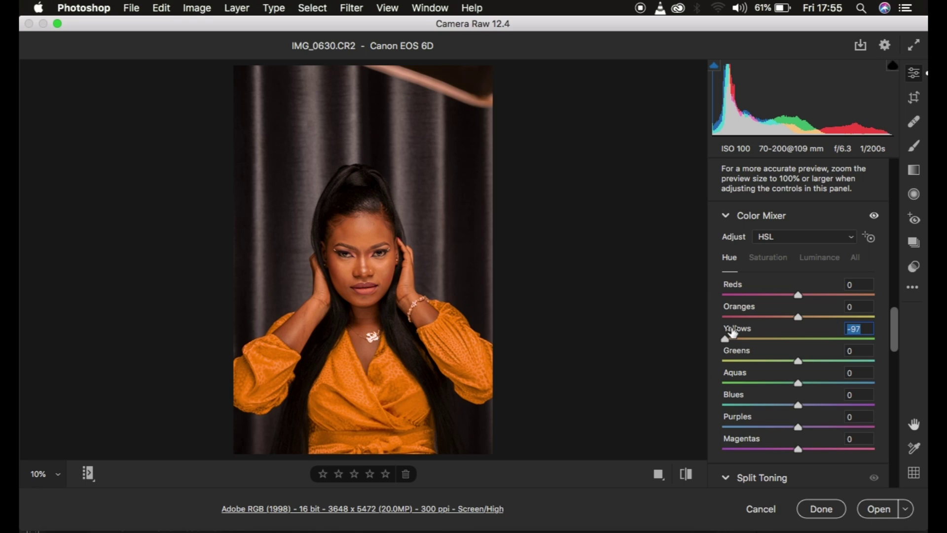
left_click_drag(726, 340, 884, 345)
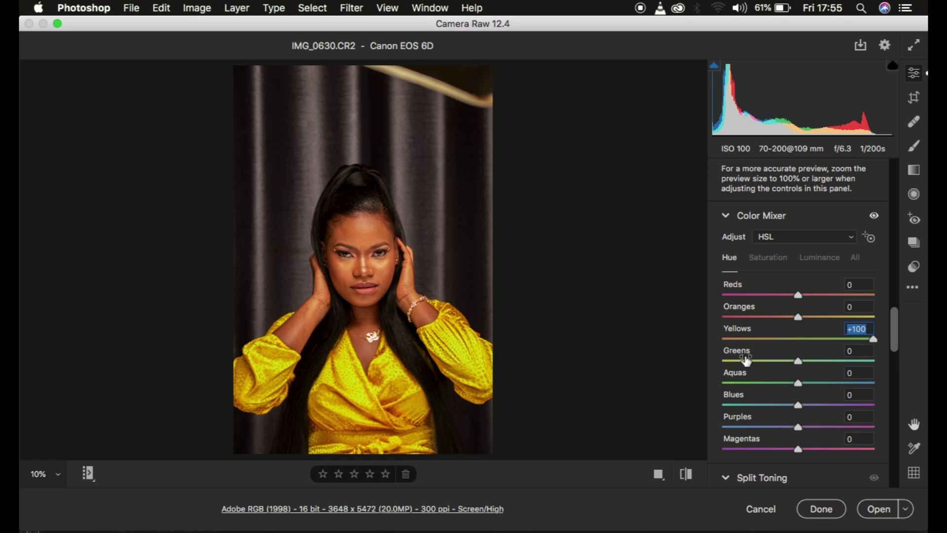
Reset Yellows hue to 0, test extreme Yellows saturation, then reset it to 0.
double_click(874, 341)
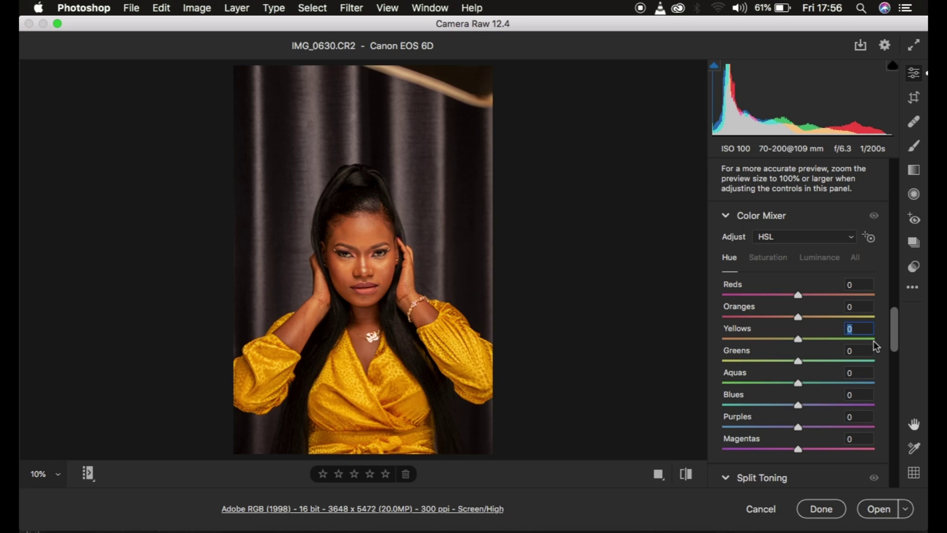
left_click(769, 261)
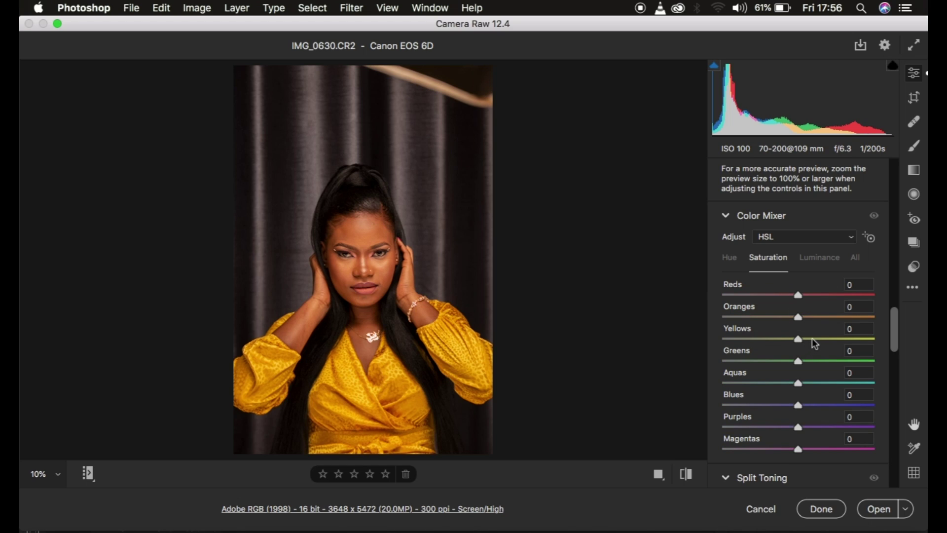
left_click_drag(799, 339, 690, 345)
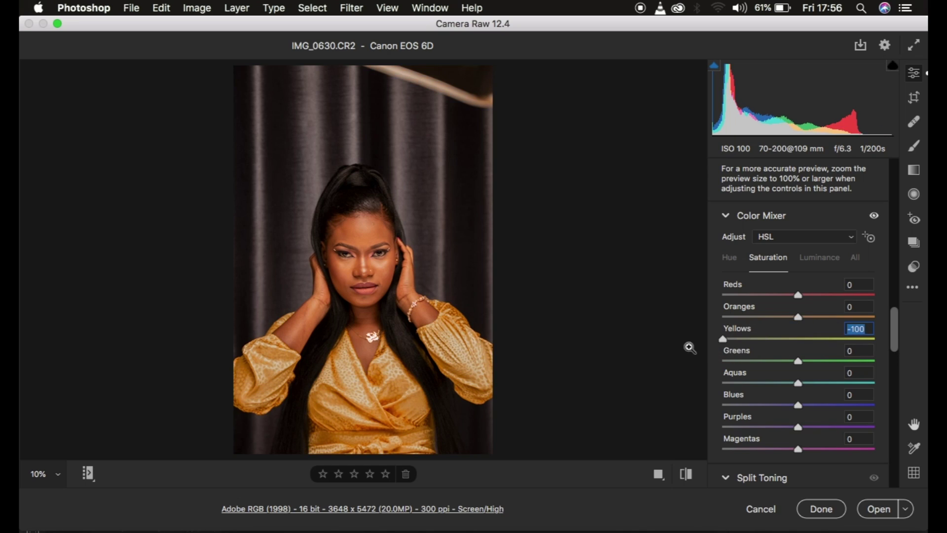
double_click(724, 338)
Try Yellows luminance at +100 and -100, then reset it to 0.
left_click(815, 258)
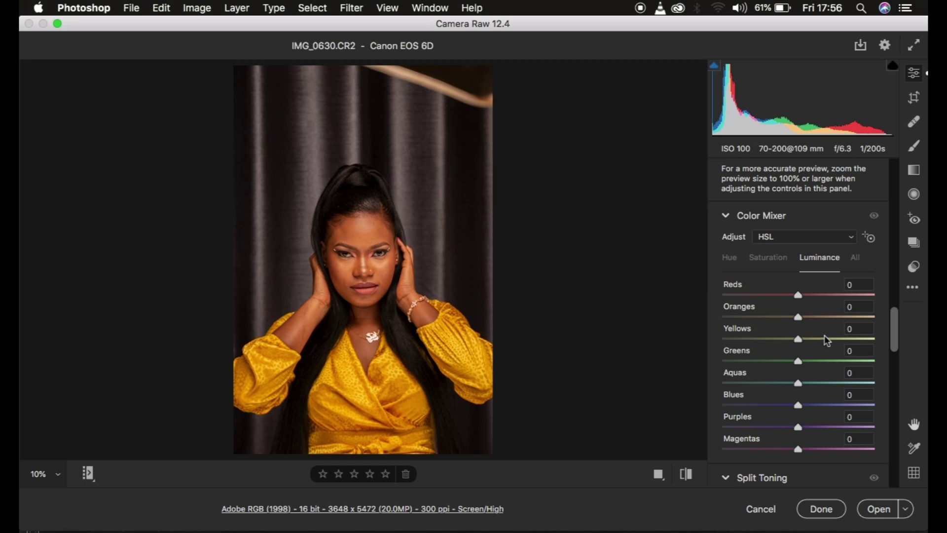
left_click_drag(801, 339, 909, 340)
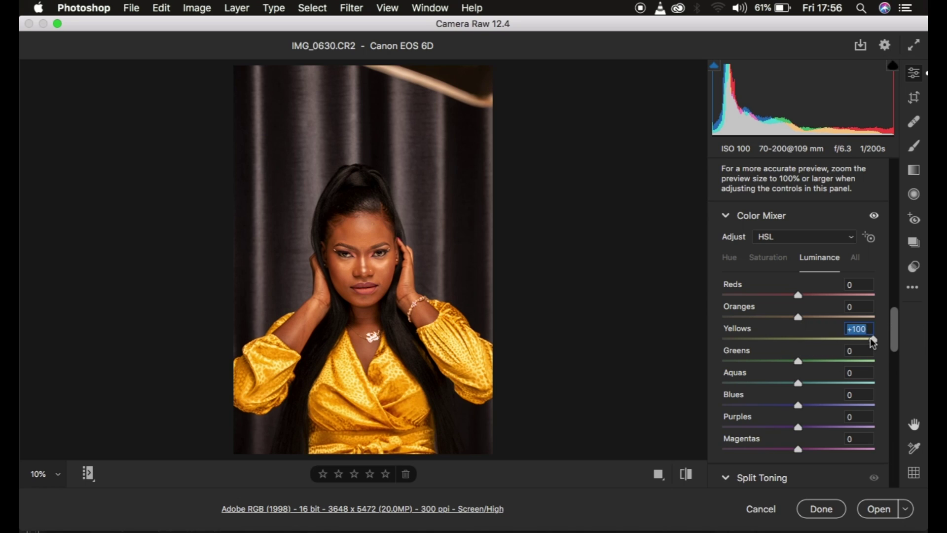
left_click_drag(873, 338, 710, 352)
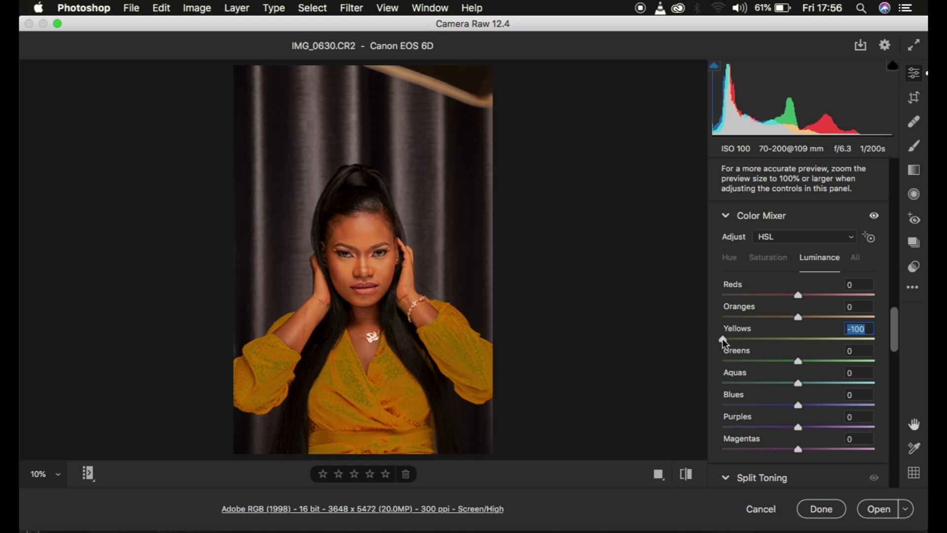
double_click(722, 339)
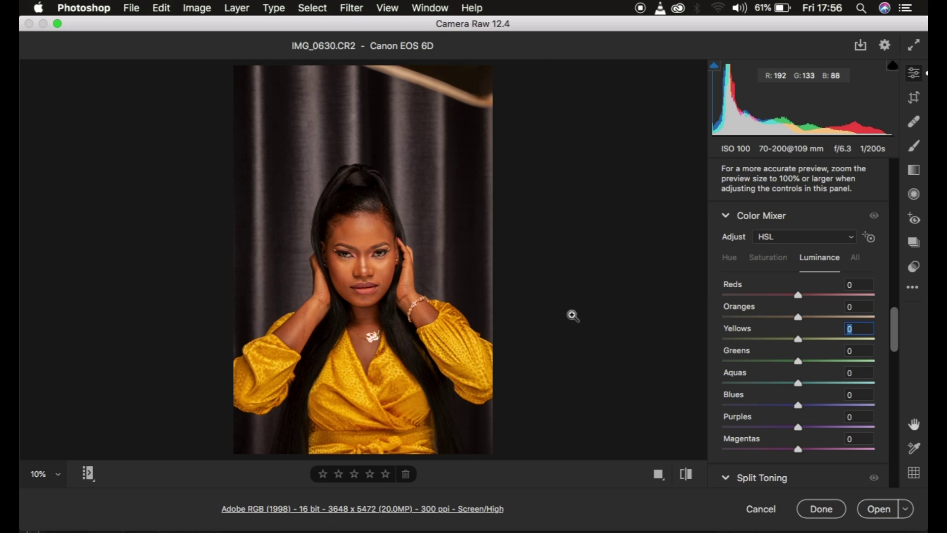
Lower Oranges luminance to -9 and return to the Hue sliders.
left_click_drag(798, 318, 791, 321)
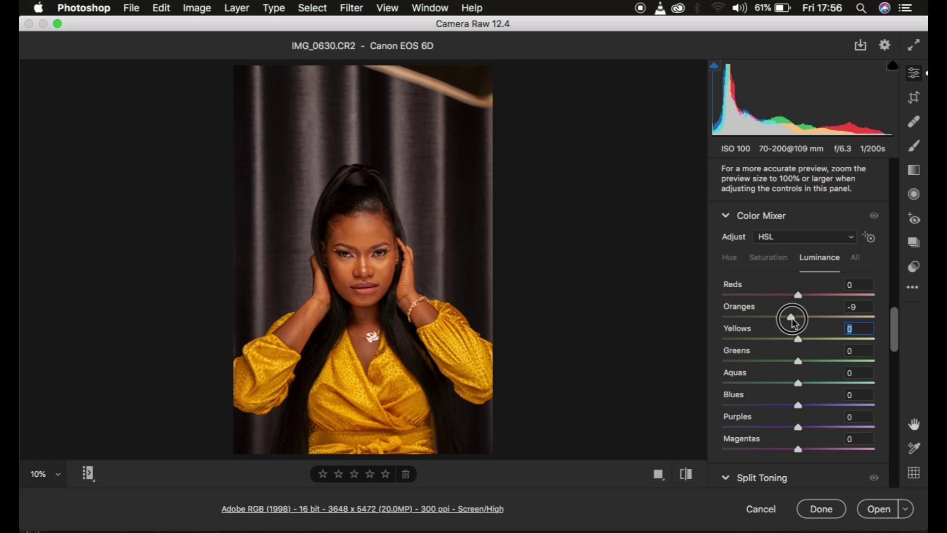
left_click_drag(793, 322, 793, 322)
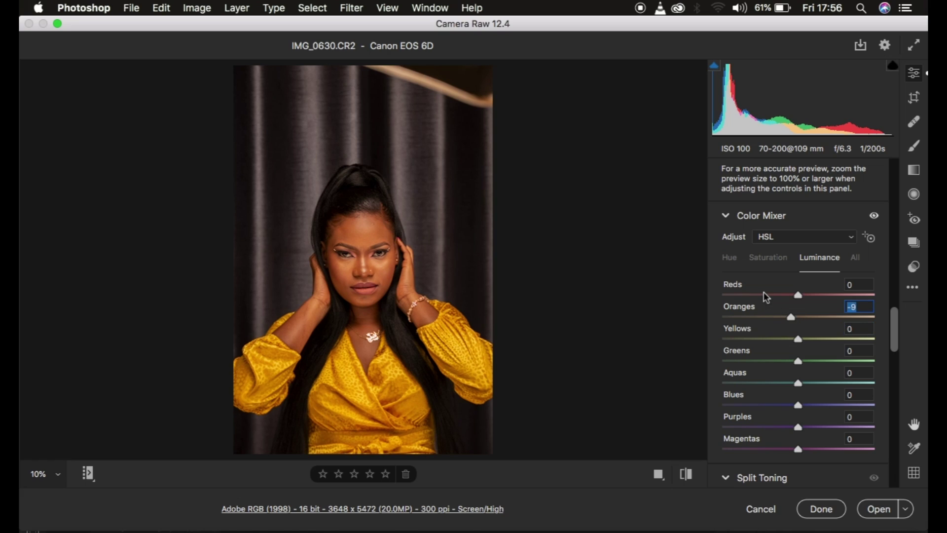
left_click(729, 258)
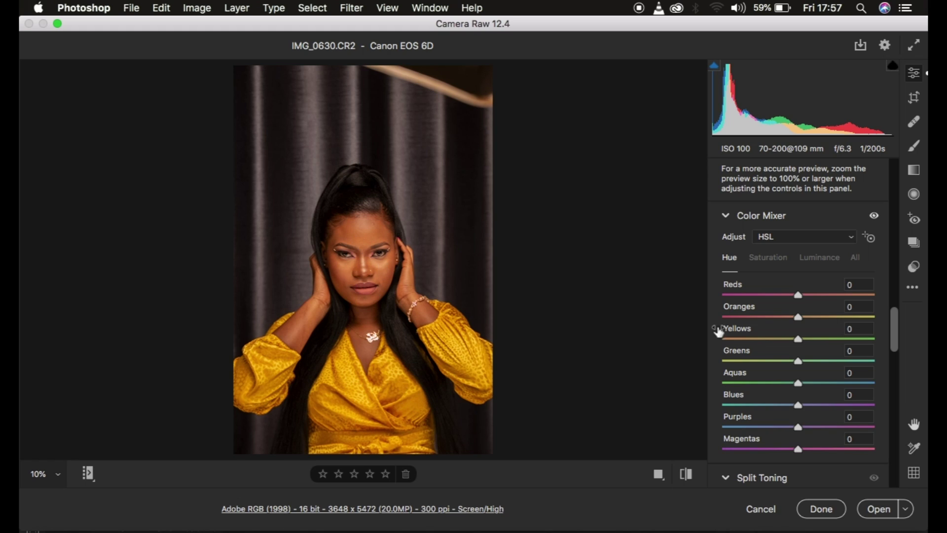
Shift the Oranges hue to -8 and switch to the Saturation sliders.
left_click_drag(798, 317, 793, 318)
left_click_drag(794, 317, 792, 319)
left_click(775, 259)
Lower Oranges saturation to -2, then flip to default settings and back twice to compare.
left_click(798, 322)
left_click_drag(799, 320, 799, 324)
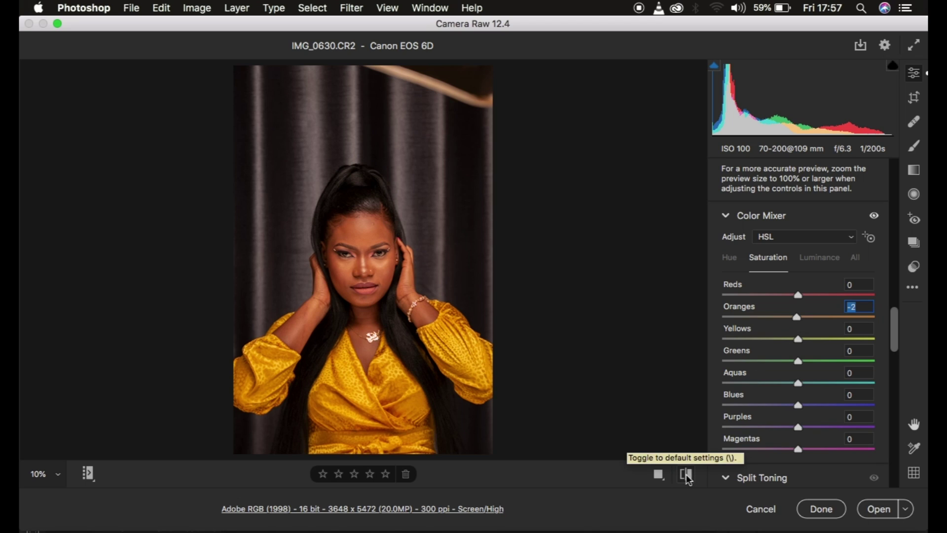
left_click(686, 475)
left_click(686, 475)
left_click(686, 475)
left_click(687, 476)
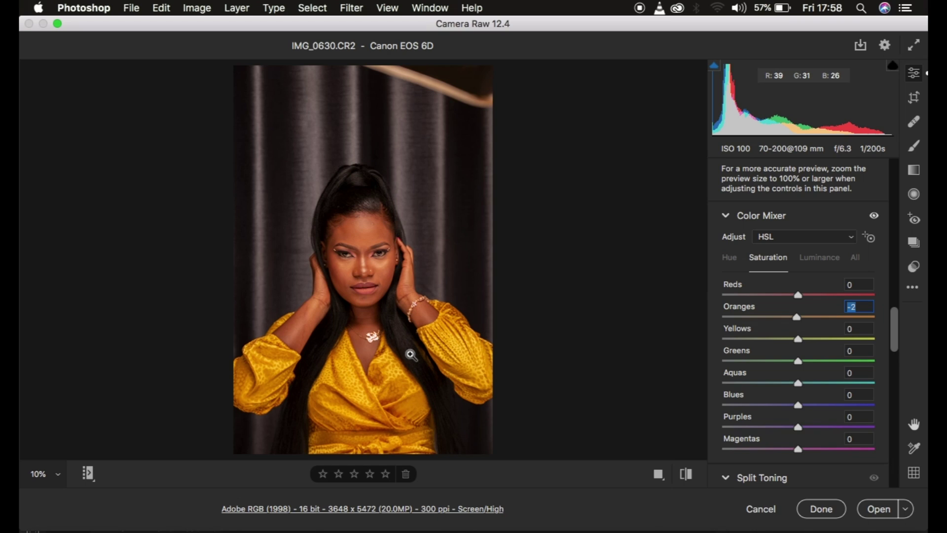
In Split Toning, warm the highlights with Hue 27 and Saturation 4.
scroll(839, 437, "down", 5)
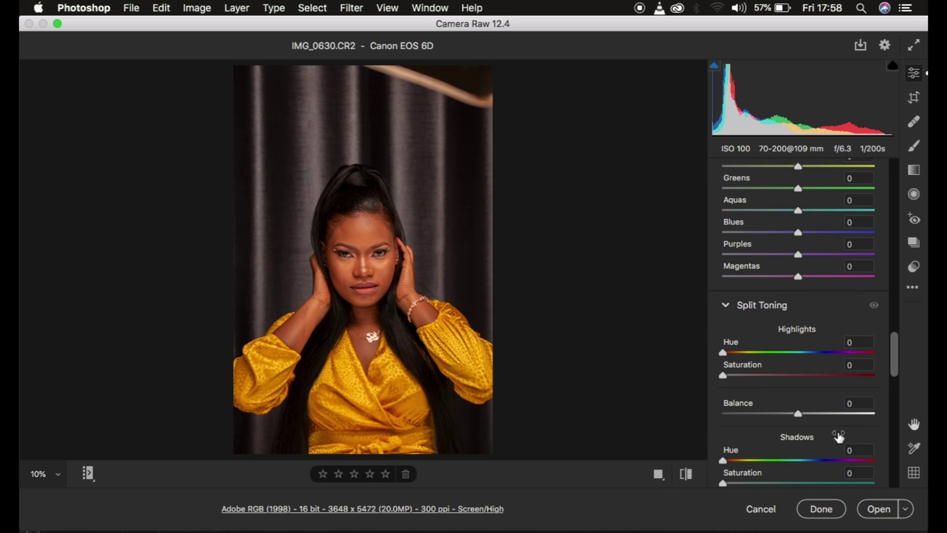
scroll(803, 330, "down", 3)
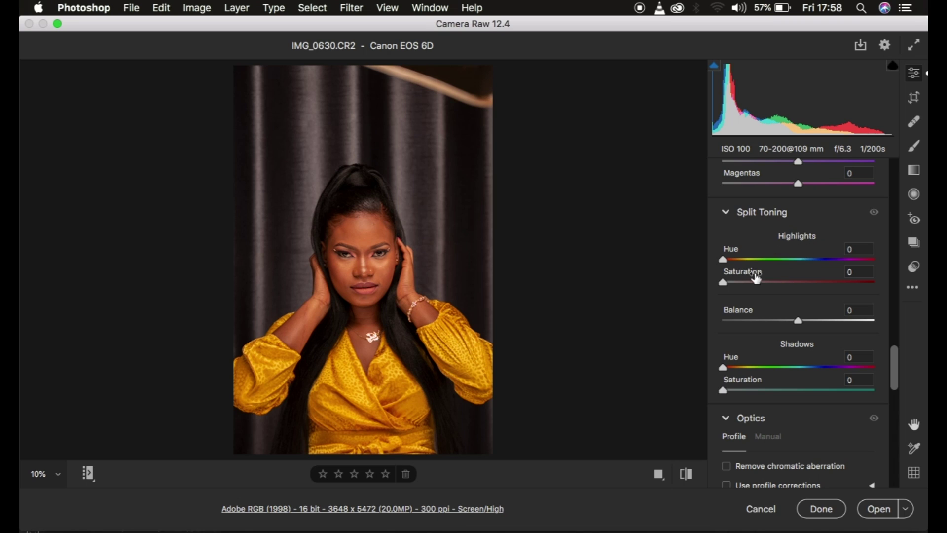
left_click(724, 283)
left_click_drag(724, 285, 735, 261)
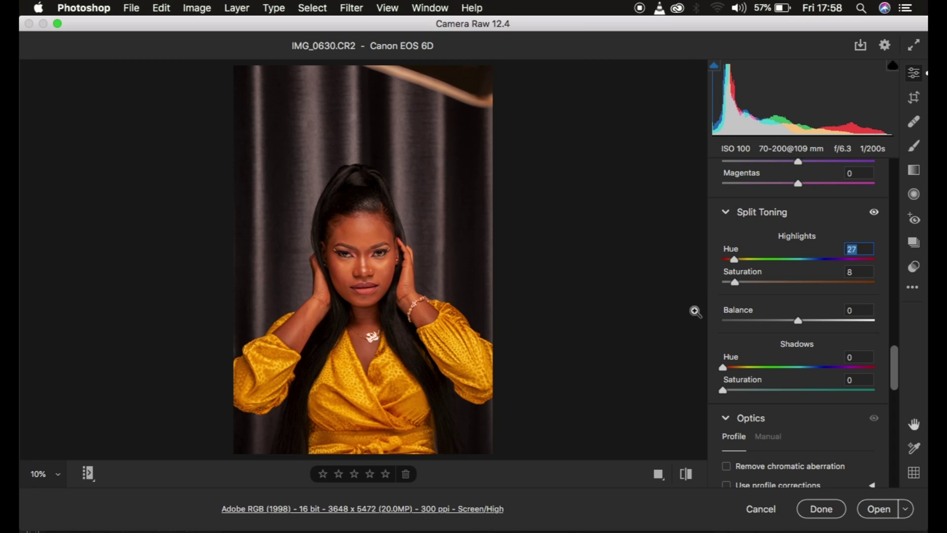
left_click_drag(736, 286, 730, 283)
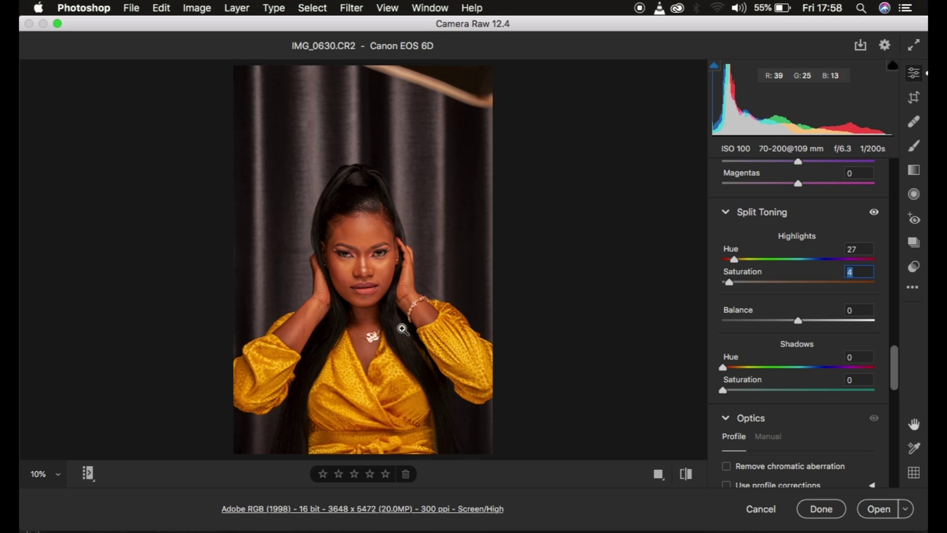
Give the shadows a cool tint of Hue 194 at Saturation 6.
left_click_drag(723, 390, 804, 375)
left_click_drag(735, 393, 732, 392)
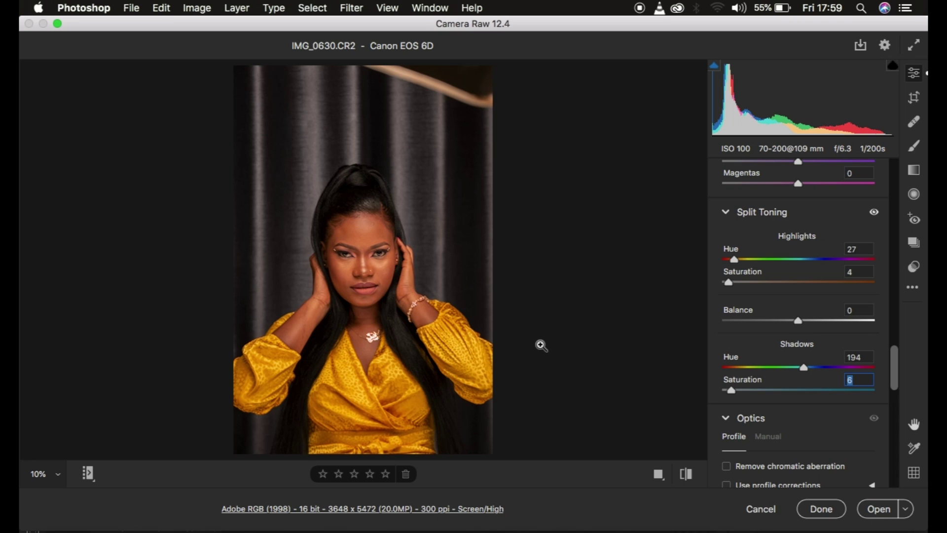
In Color Mixer Luminance, darken Oranges to -15.
scroll(827, 286, "up", 10)
scroll(828, 286, "up", 3)
scroll(828, 287, "down", 5)
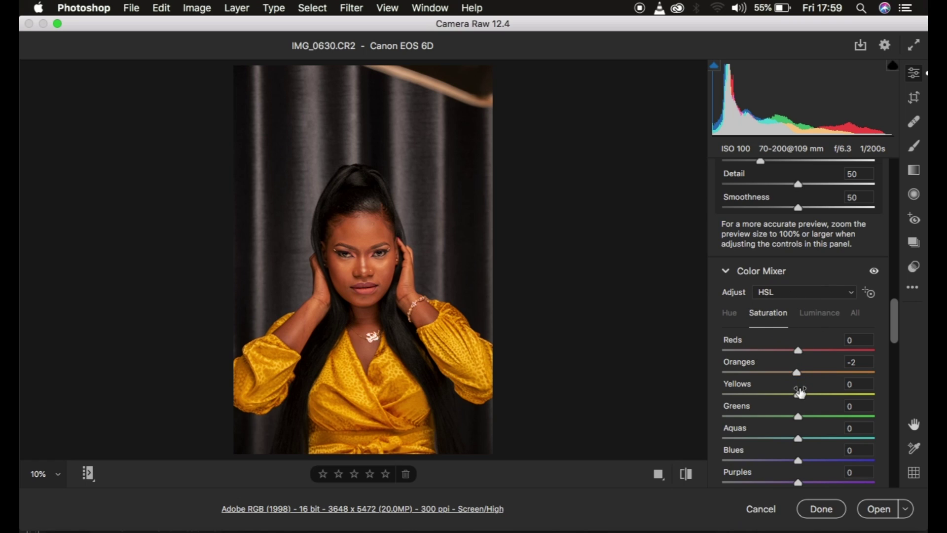
left_click(811, 314)
left_click_drag(793, 370, 783, 373)
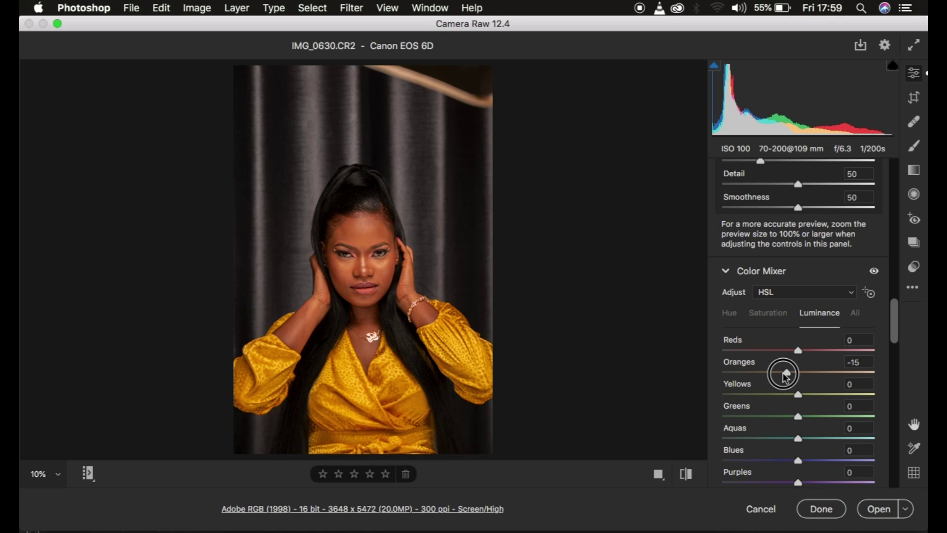
left_click_drag(782, 373, 783, 373)
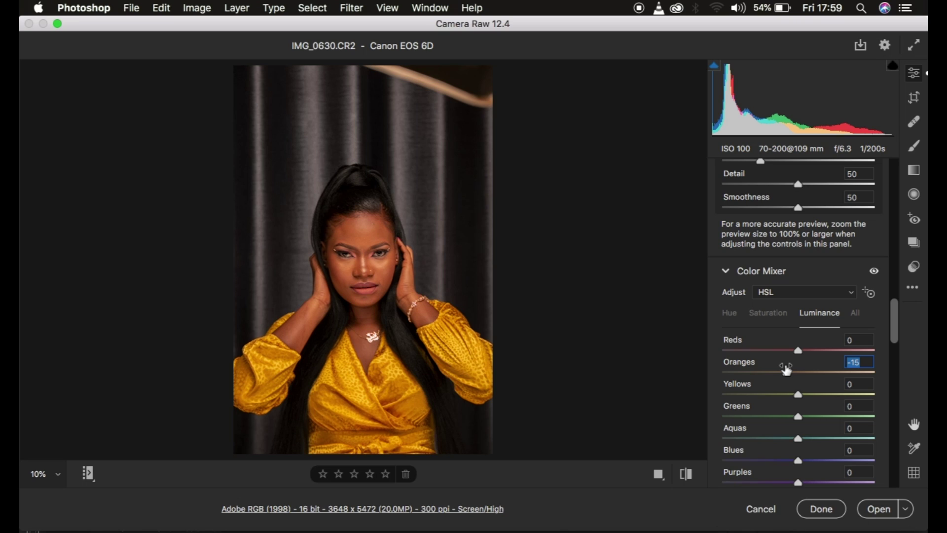
Compare the edit against default settings three times, ending on the edited version.
left_click(687, 474)
left_click(687, 474)
left_click(686, 474)
left_click(687, 474)
left_click(687, 474)
left_click(686, 474)
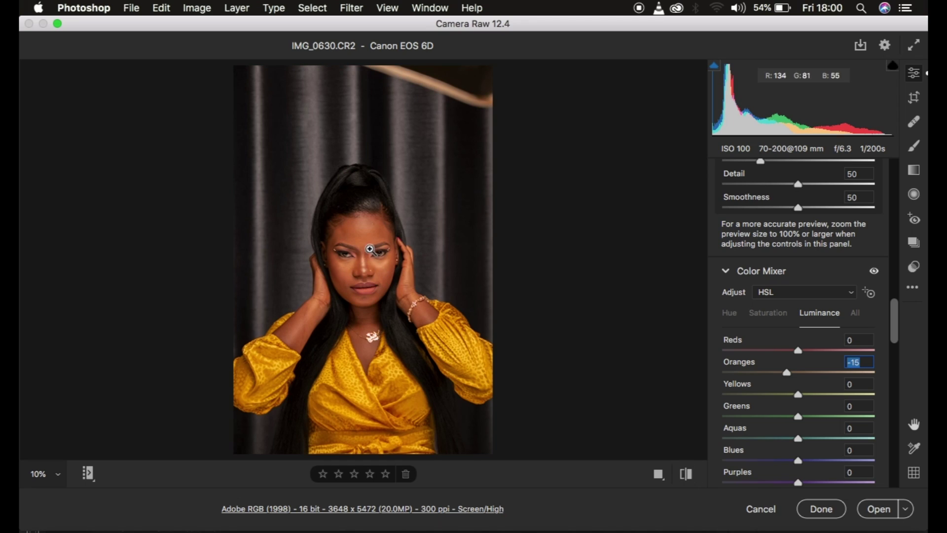
In the Hue sliders, shift Reds to +2.
left_click(731, 313)
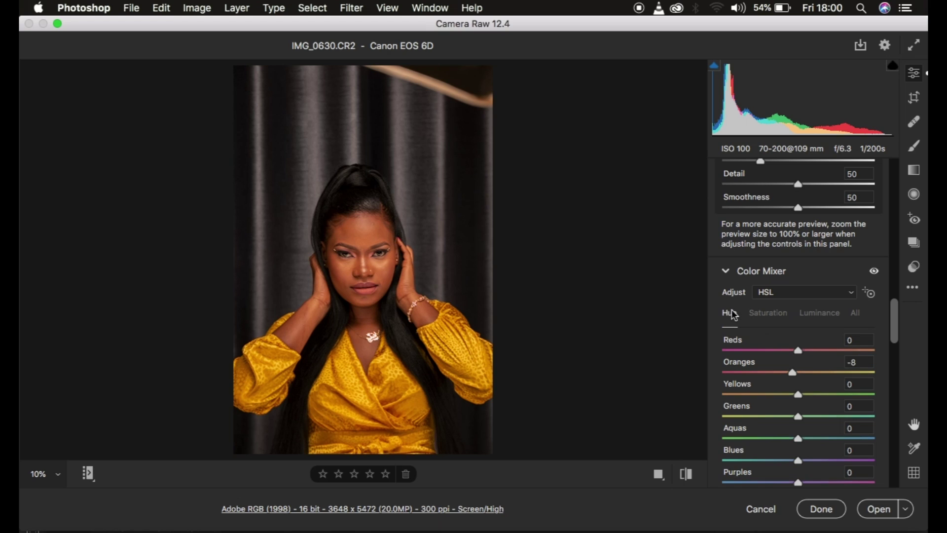
left_click_drag(798, 350, 800, 351)
left_click_drag(799, 351, 799, 348)
Compare the photo before and after the adjustments twice, ending on the adjusted view.
left_click(686, 474)
left_click(685, 473)
left_click(685, 473)
left_click(685, 474)
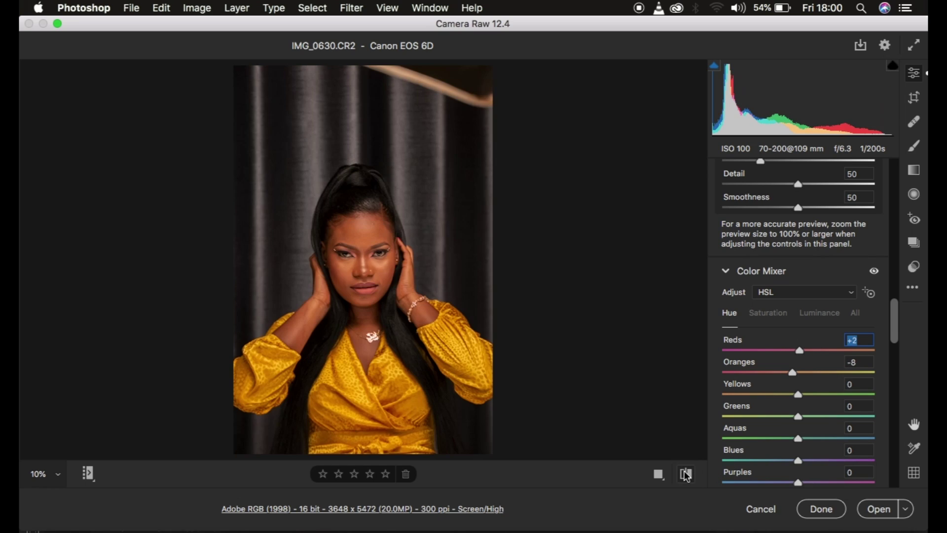